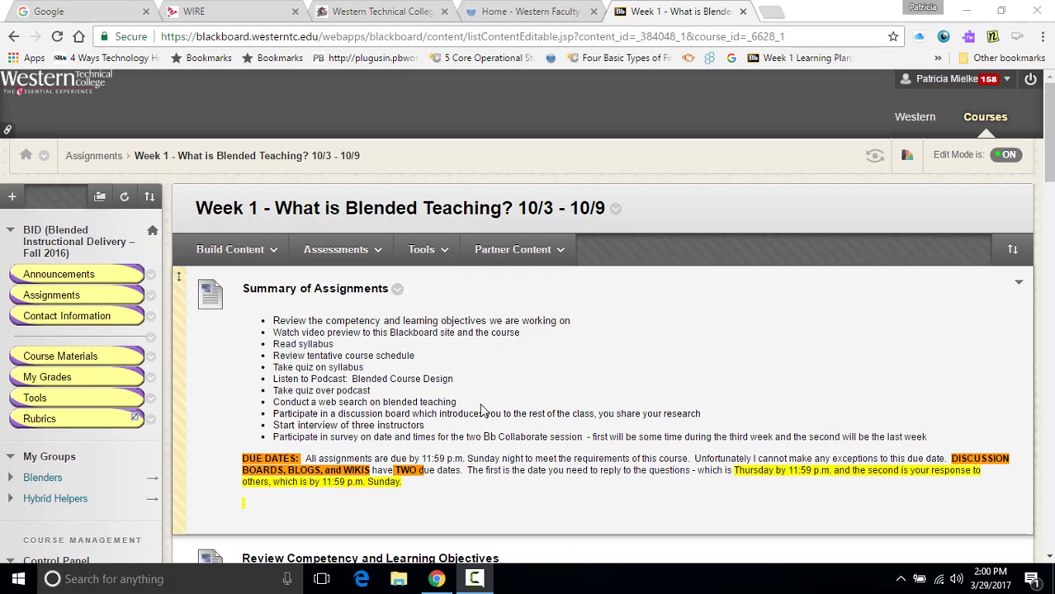
Scroll down the Week 1 page to the WATCH video preview and the Read Syllabus and Schedule item
{"action": "scroll", "coordinate": [507, 396], "scroll_direction": "down", "scroll_amount": 1}
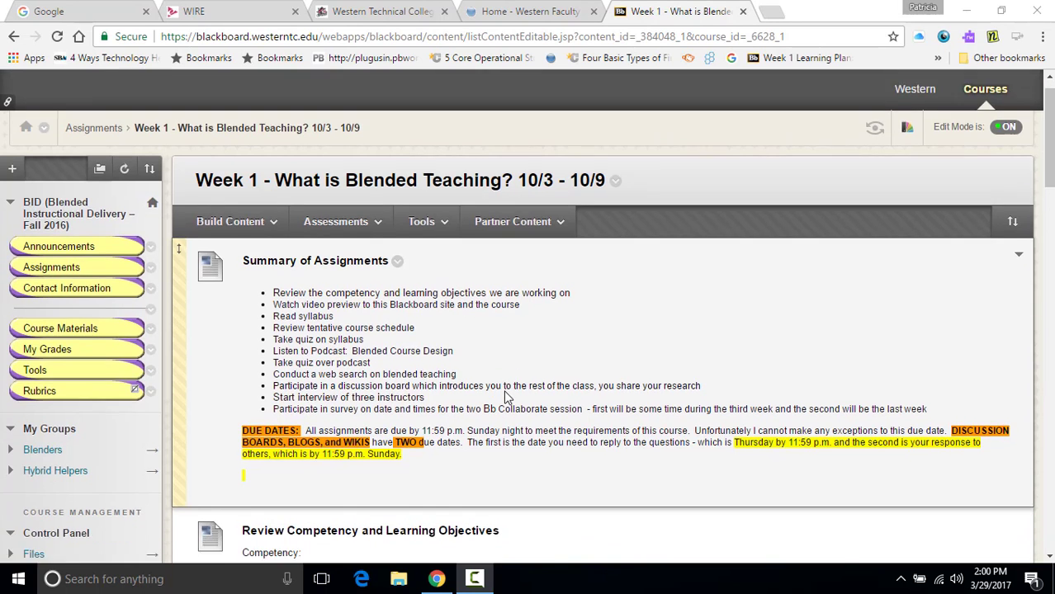
{"action": "scroll", "coordinate": [507, 396], "scroll_direction": "down", "scroll_amount": 2}
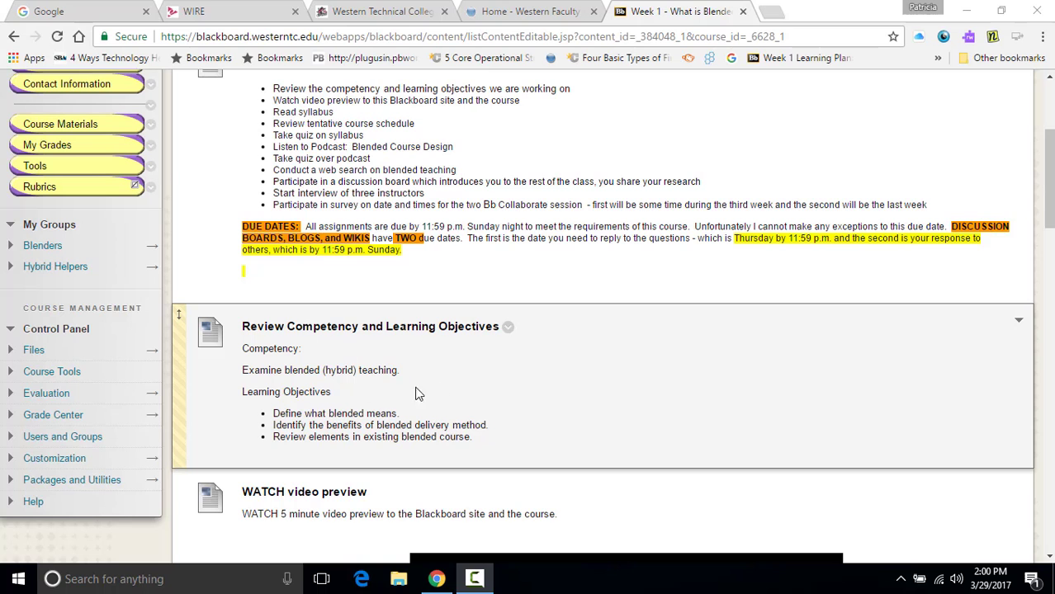
{"action": "scroll", "coordinate": [481, 374], "scroll_direction": "down", "scroll_amount": 3}
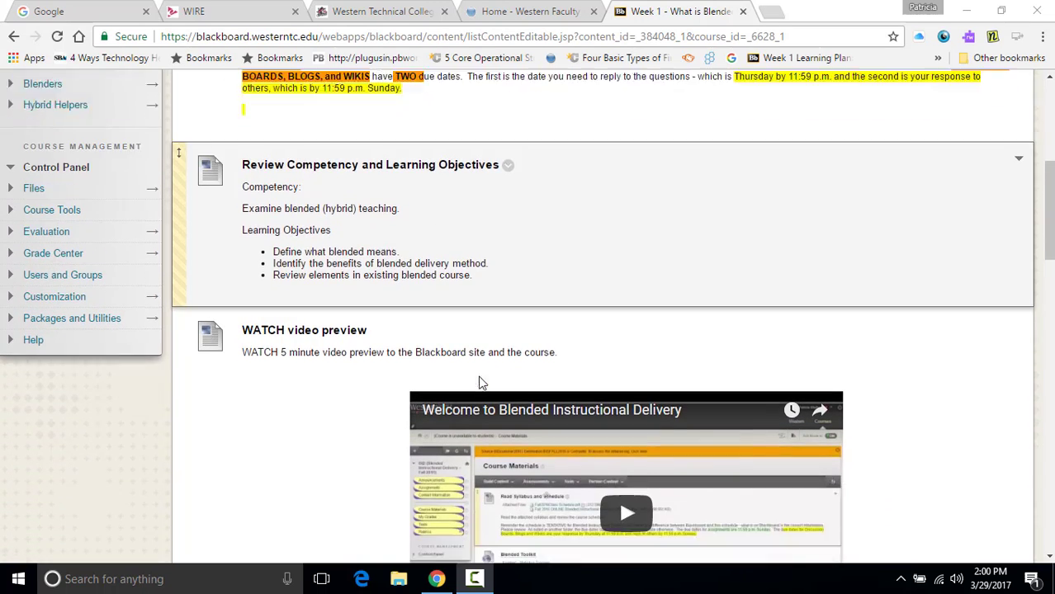
{"action": "scroll", "coordinate": [289, 437], "scroll_direction": "down", "scroll_amount": 1}
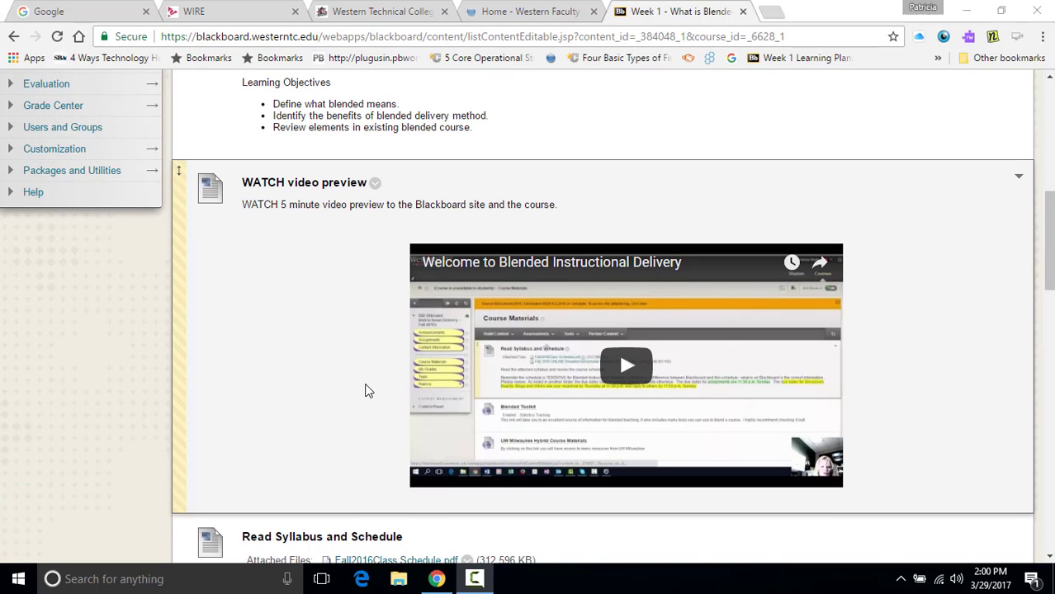
{"action": "scroll", "coordinate": [366, 388], "scroll_direction": "down", "scroll_amount": 1}
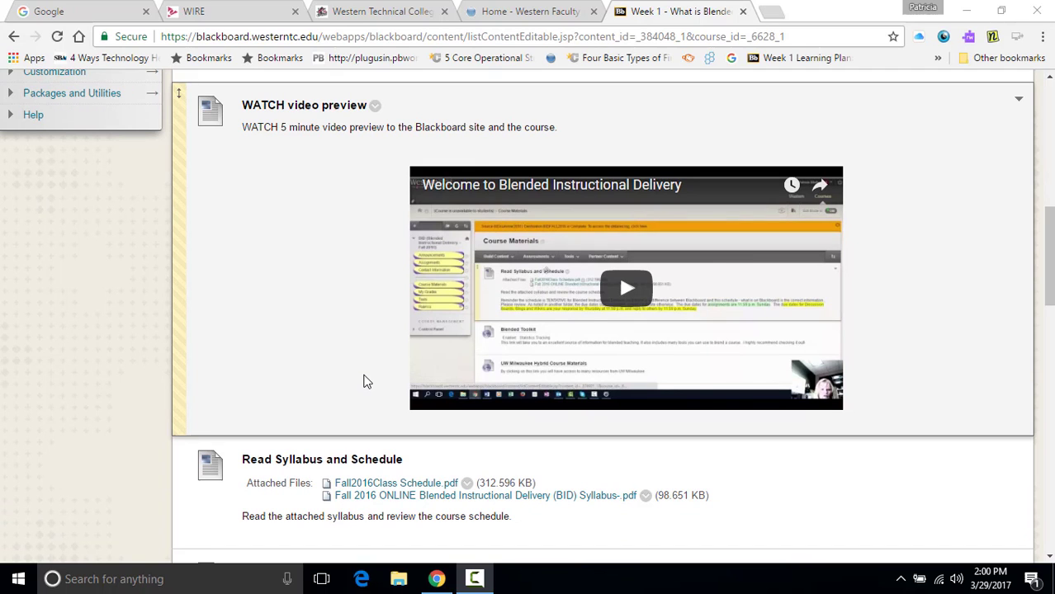
{"action": "scroll", "coordinate": [358, 383], "scroll_direction": "down", "scroll_amount": 1}
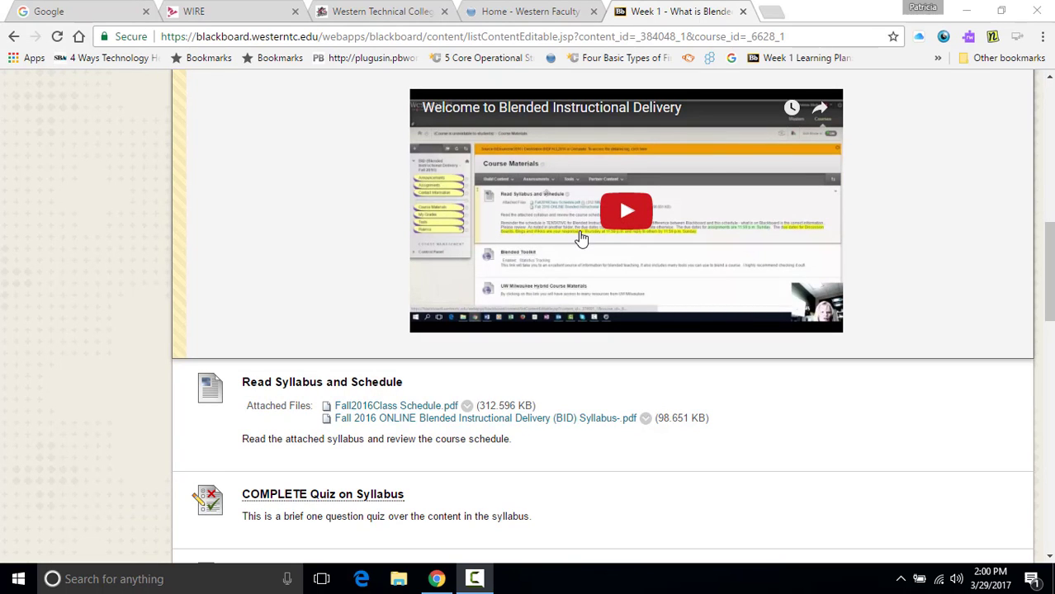
Play the Welcome to Blended Instructional Delivery video full screen, then exit full screen and pause at 0:16
{"action": "left_click", "coordinate": [625, 213]}
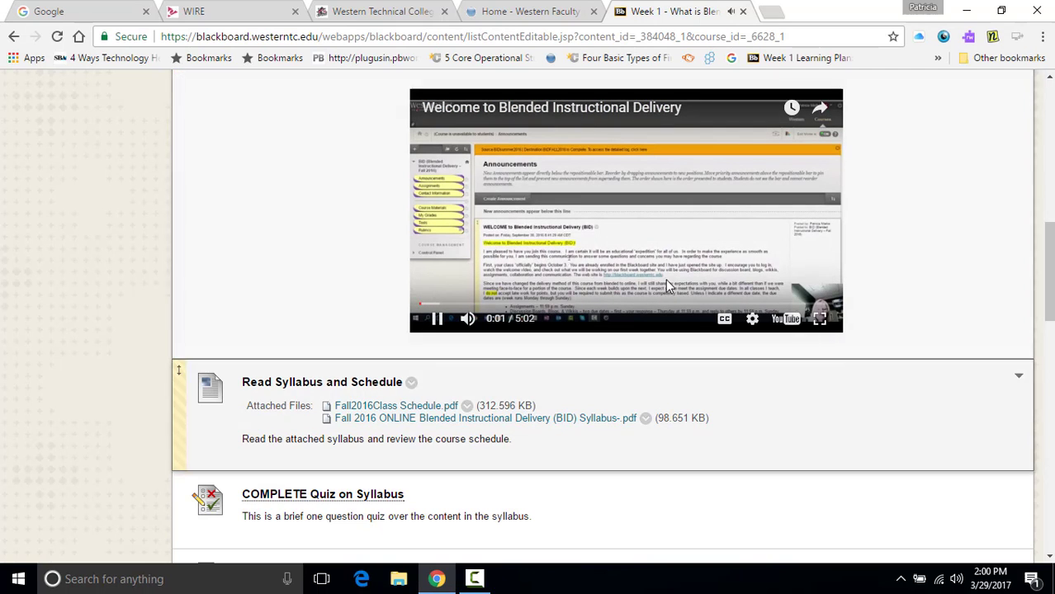
{"action": "left_click", "coordinate": [819, 319]}
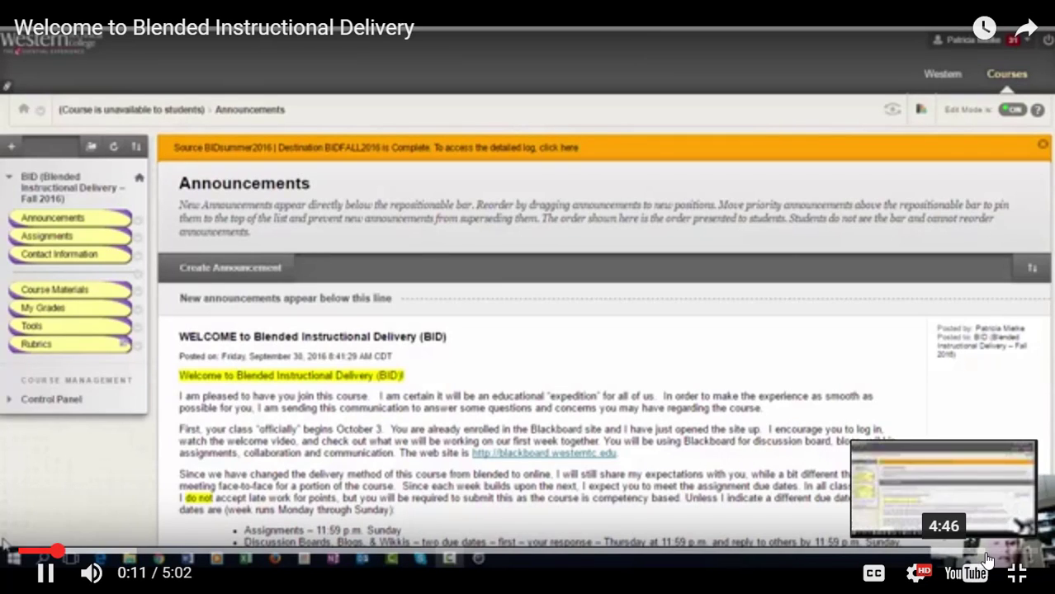
{"action": "left_click", "coordinate": [1017, 572]}
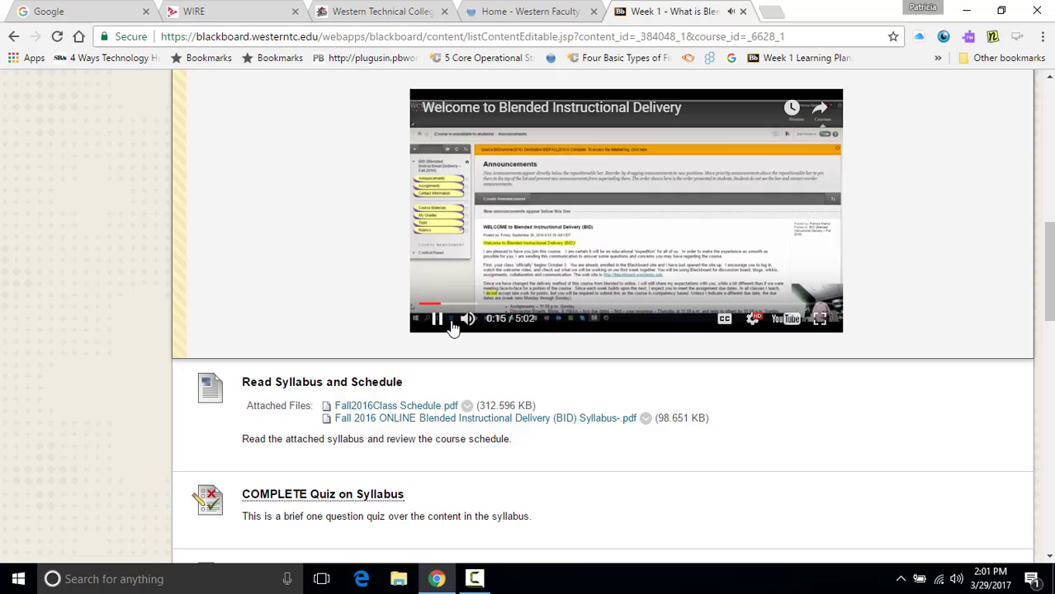
{"action": "left_click", "coordinate": [444, 323]}
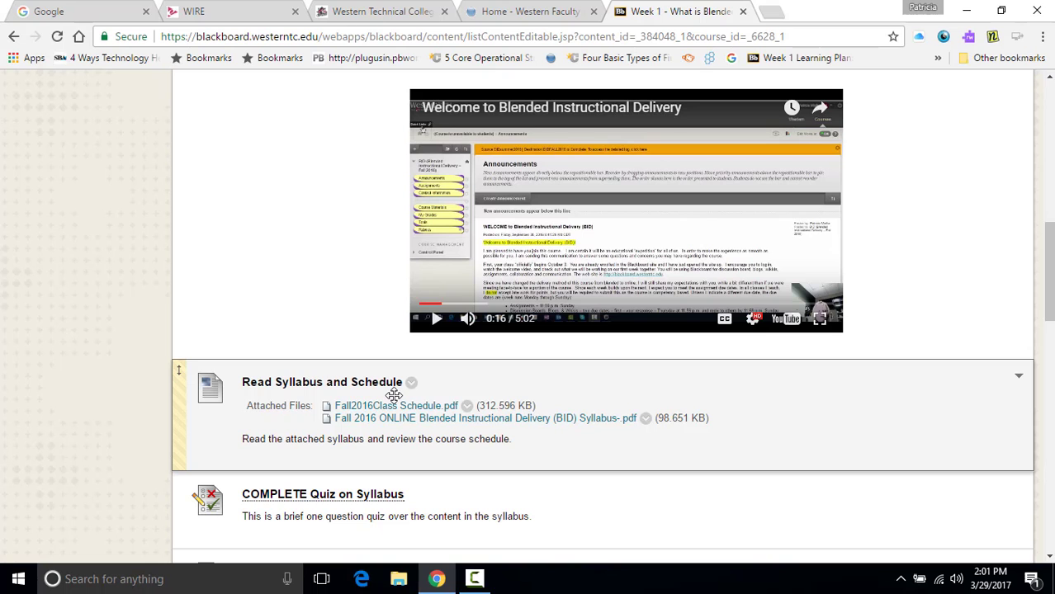
{"action": "scroll", "coordinate": [357, 303], "scroll_direction": "up", "scroll_amount": 10}
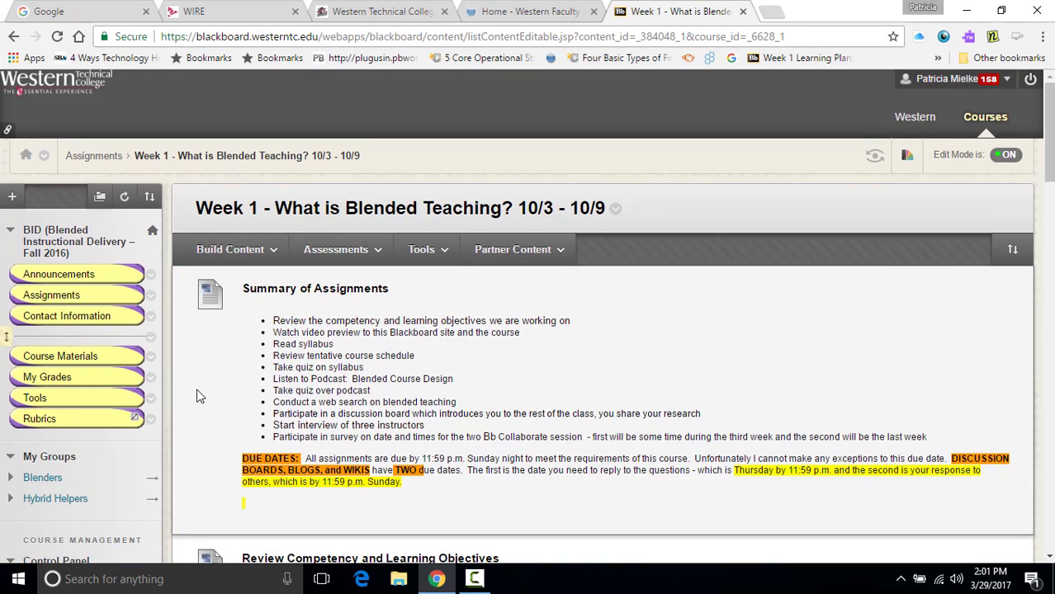
Scroll down the Week 1 page to the Participate in Discussion Board item and its how-to video
{"action": "scroll", "coordinate": [391, 378], "scroll_direction": "down", "scroll_amount": 1}
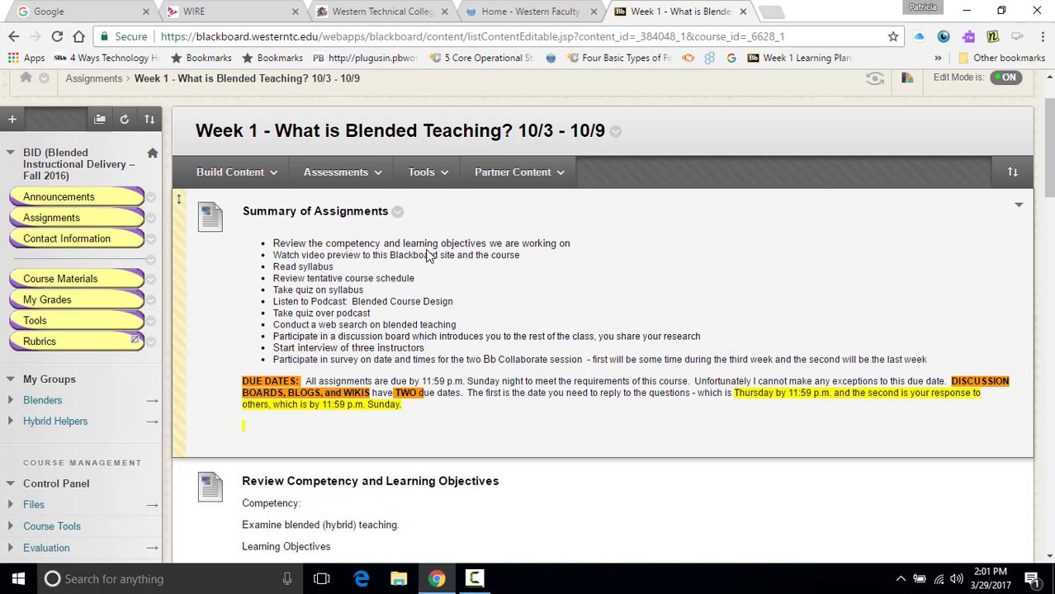
{"action": "scroll", "coordinate": [429, 252], "scroll_direction": "up", "scroll_amount": 2}
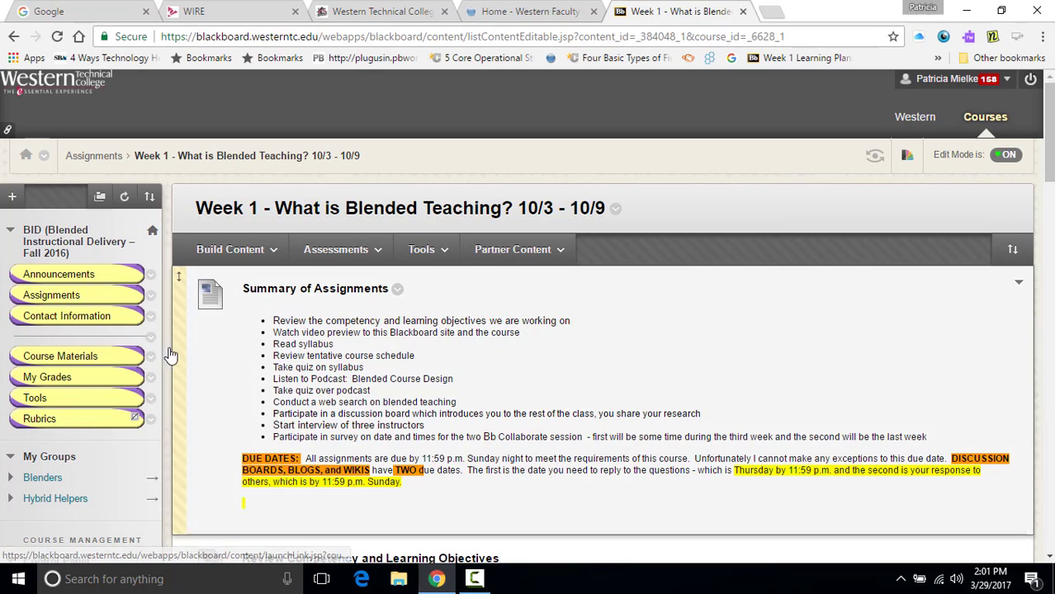
{"action": "scroll", "coordinate": [320, 376], "scroll_direction": "down", "scroll_amount": 2}
{"action": "scroll", "coordinate": [320, 376], "scroll_direction": "down", "scroll_amount": 9}
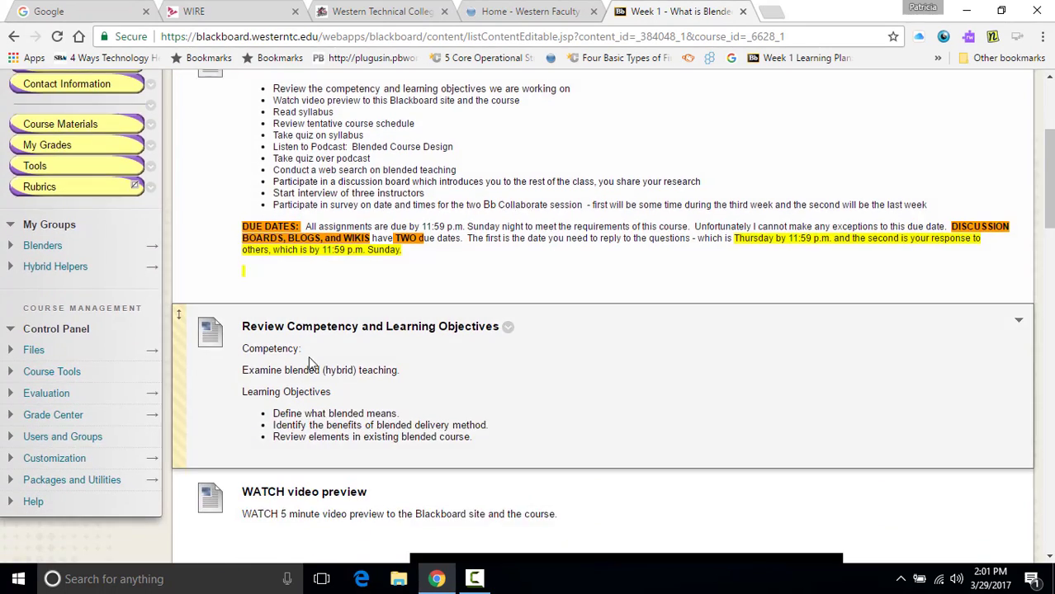
{"action": "scroll", "coordinate": [302, 348], "scroll_direction": "down", "scroll_amount": 10}
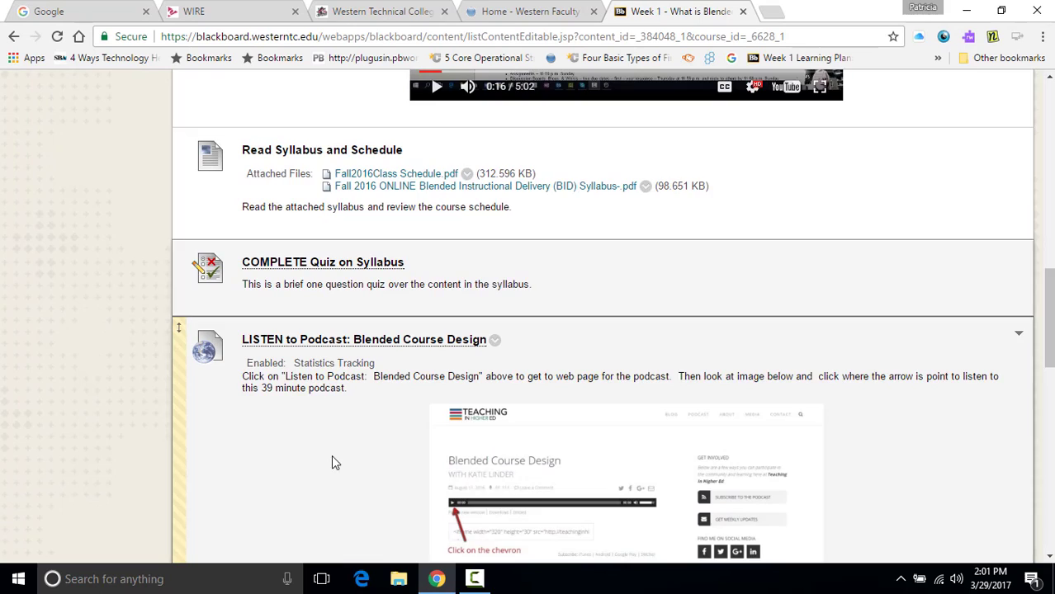
{"action": "scroll", "coordinate": [389, 384], "scroll_direction": "down", "scroll_amount": 4}
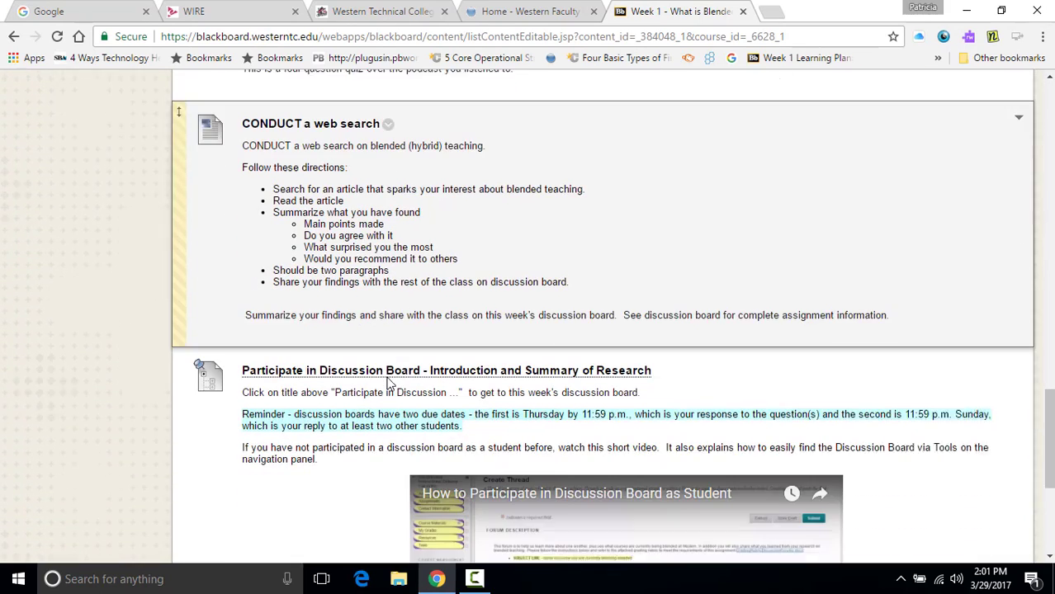
{"action": "scroll", "coordinate": [339, 388], "scroll_direction": "down", "scroll_amount": 1}
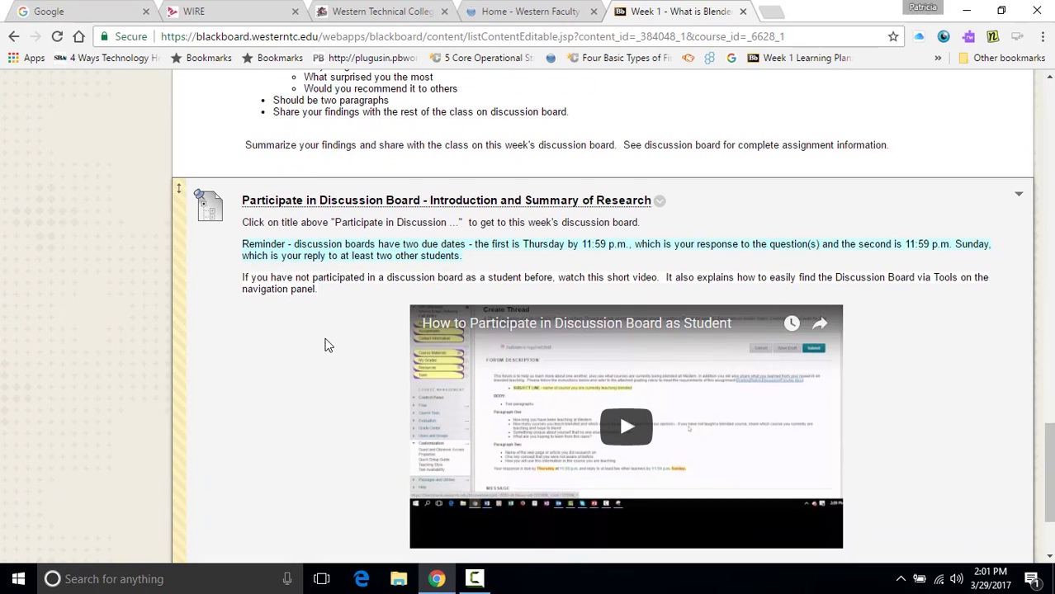
Scroll back up to the Summary of Assignments at the top of the Week 1 page
{"action": "scroll", "coordinate": [293, 322], "scroll_direction": "down", "scroll_amount": 1}
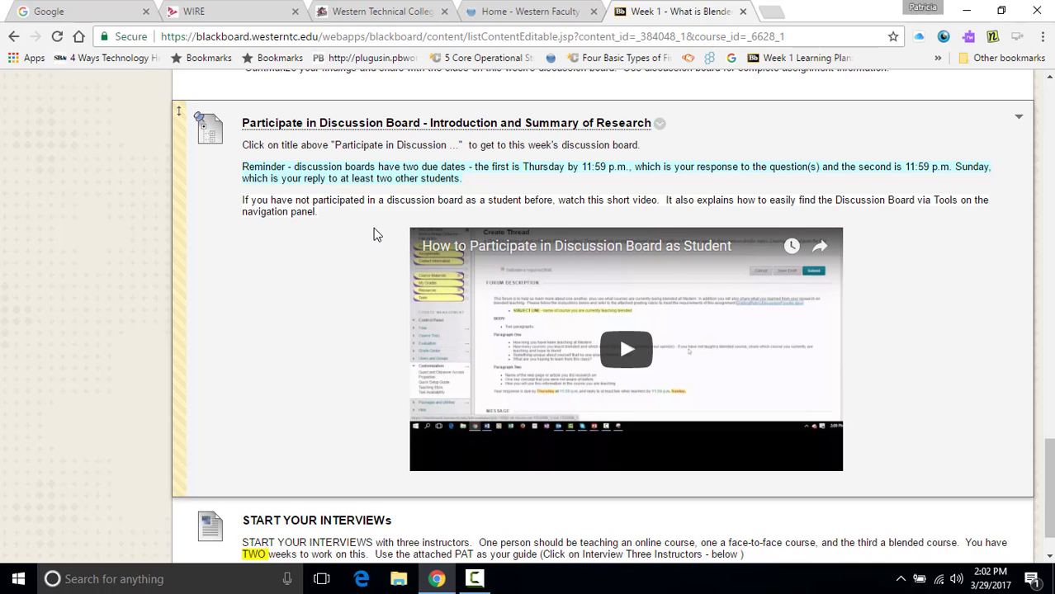
{"action": "scroll", "coordinate": [375, 245], "scroll_direction": "up", "scroll_amount": 1}
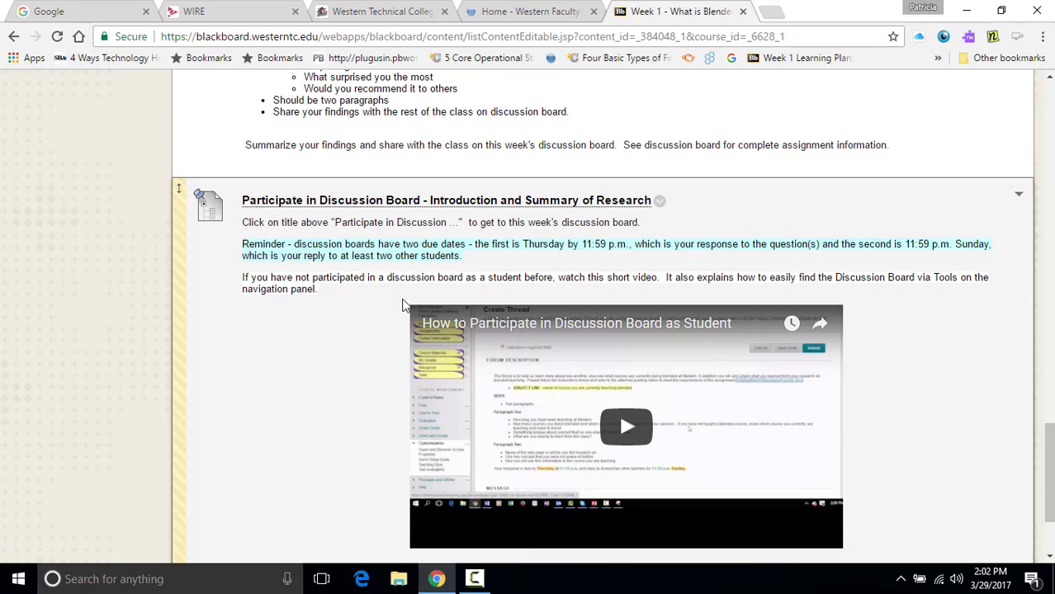
{"action": "scroll", "coordinate": [405, 306], "scroll_direction": "up", "scroll_amount": 2}
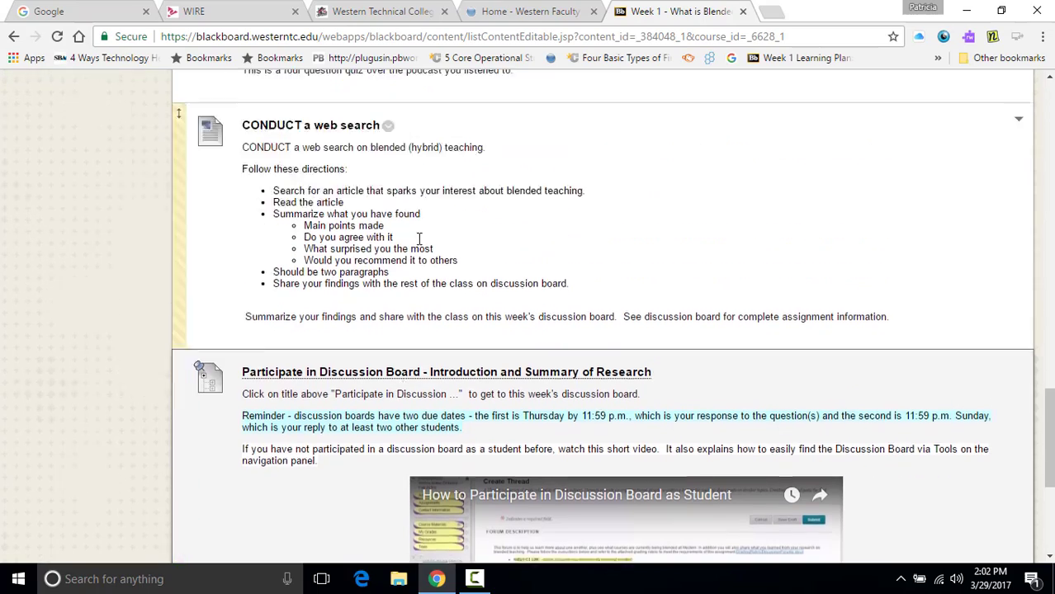
{"action": "scroll", "coordinate": [419, 239], "scroll_direction": "up", "scroll_amount": 20}
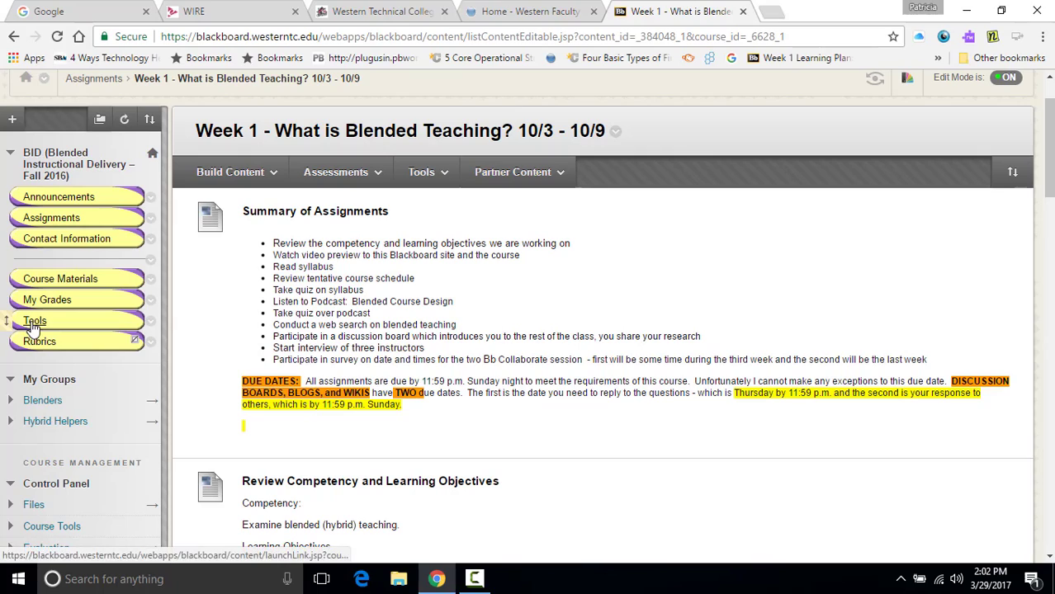
Open the course Tools page and browse its list of tools
{"action": "left_click", "coordinate": [33, 324]}
{"action": "scroll", "coordinate": [440, 332], "scroll_direction": "down", "scroll_amount": 3}
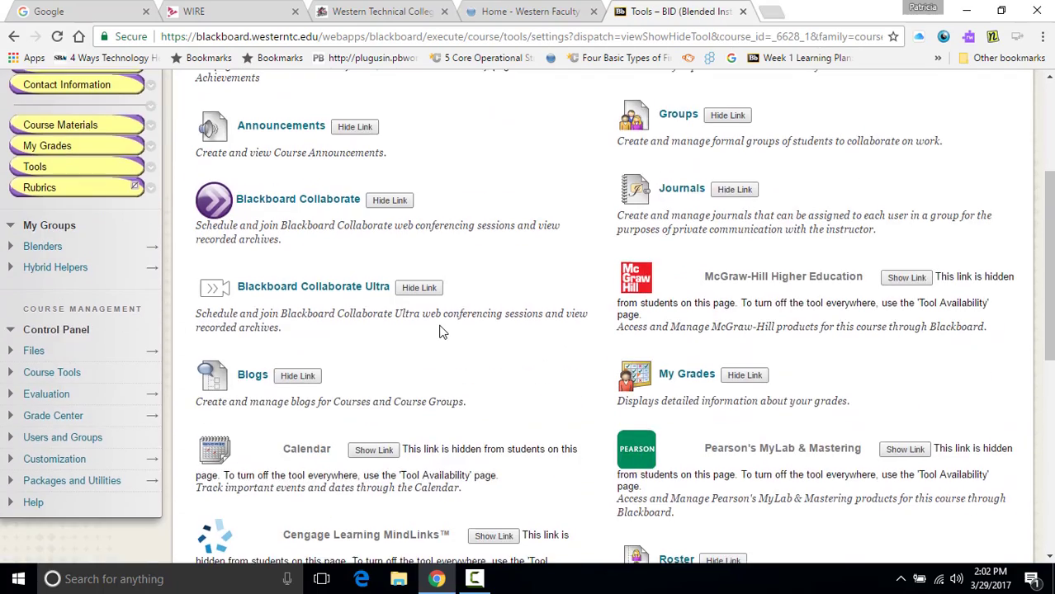
{"action": "scroll", "coordinate": [440, 332], "scroll_direction": "down", "scroll_amount": 2}
{"action": "scroll", "coordinate": [440, 324], "scroll_direction": "down", "scroll_amount": 2}
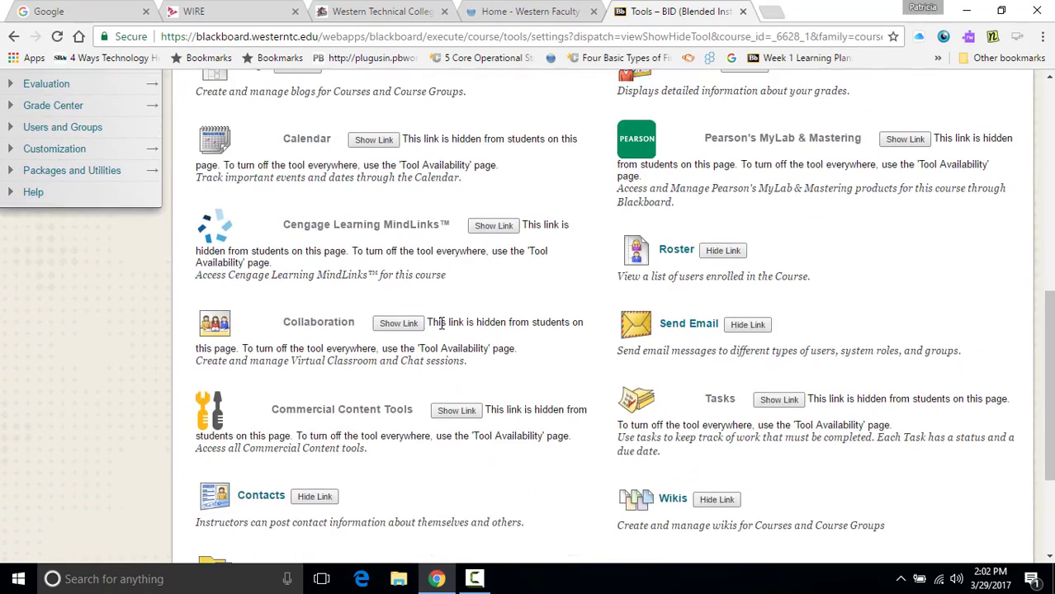
{"action": "scroll", "coordinate": [442, 324], "scroll_direction": "down", "scroll_amount": 2}
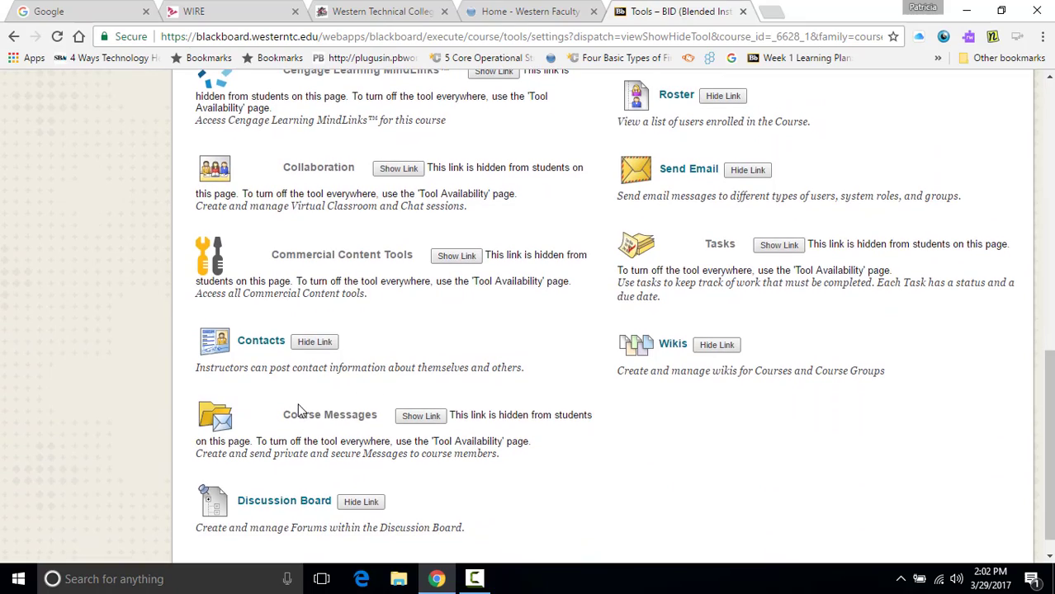
{"action": "scroll", "coordinate": [297, 398], "scroll_direction": "down", "scroll_amount": 1}
{"action": "scroll", "coordinate": [313, 388], "scroll_direction": "up", "scroll_amount": 4}
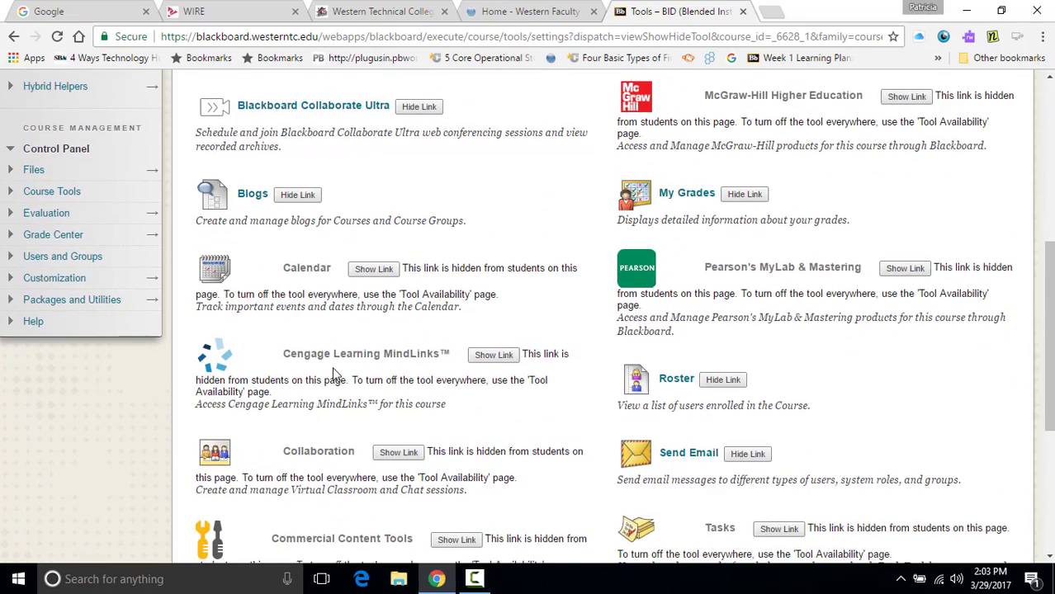
{"action": "scroll", "coordinate": [339, 373], "scroll_direction": "down", "scroll_amount": 1}
{"action": "scroll", "coordinate": [305, 338], "scroll_direction": "up", "scroll_amount": 2}
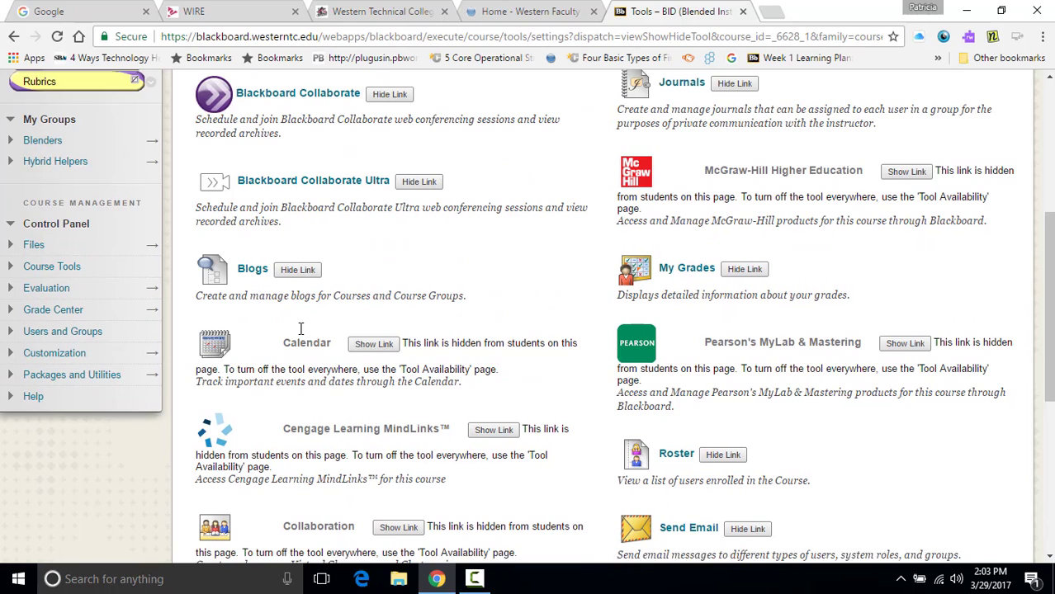
Open Blogs and select the Participate in Blog to Demonstrate Your Technology Tool blog
{"action": "left_click", "coordinate": [252, 272]}
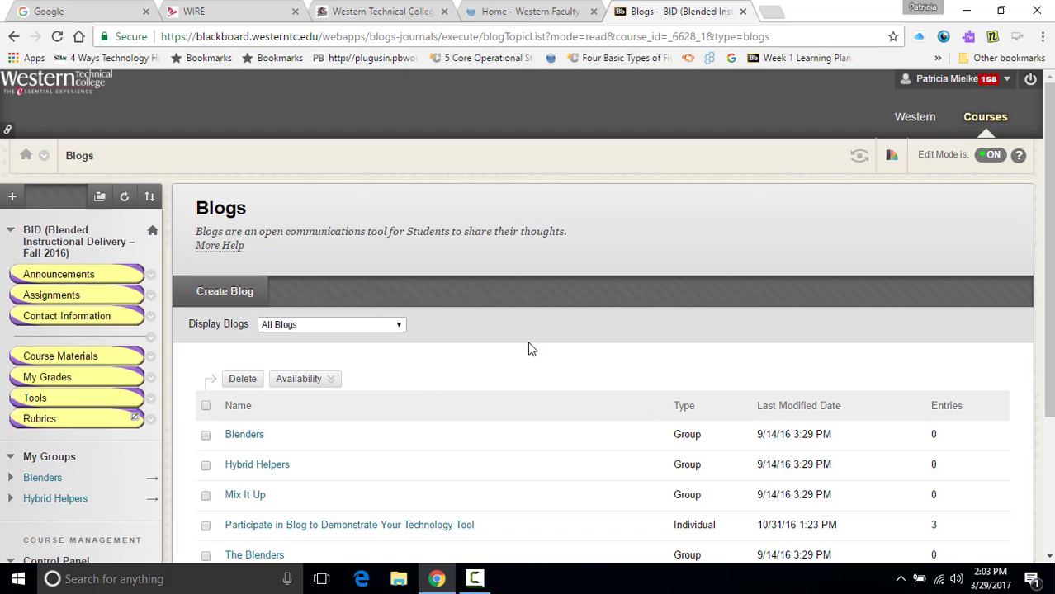
{"action": "scroll", "coordinate": [537, 380], "scroll_direction": "down", "scroll_amount": 2}
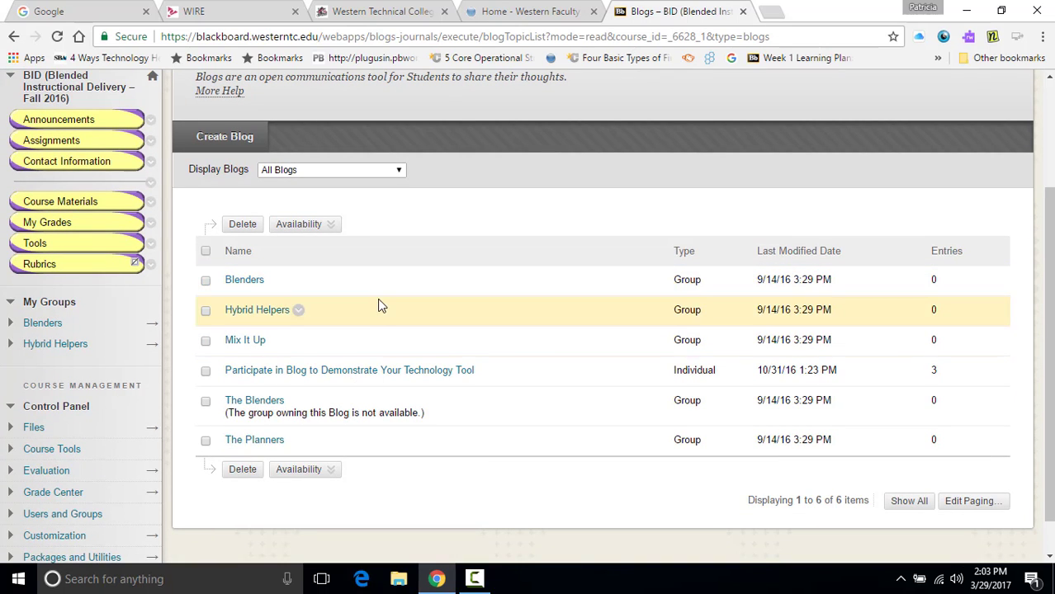
{"action": "scroll", "coordinate": [382, 294], "scroll_direction": "down", "scroll_amount": 1}
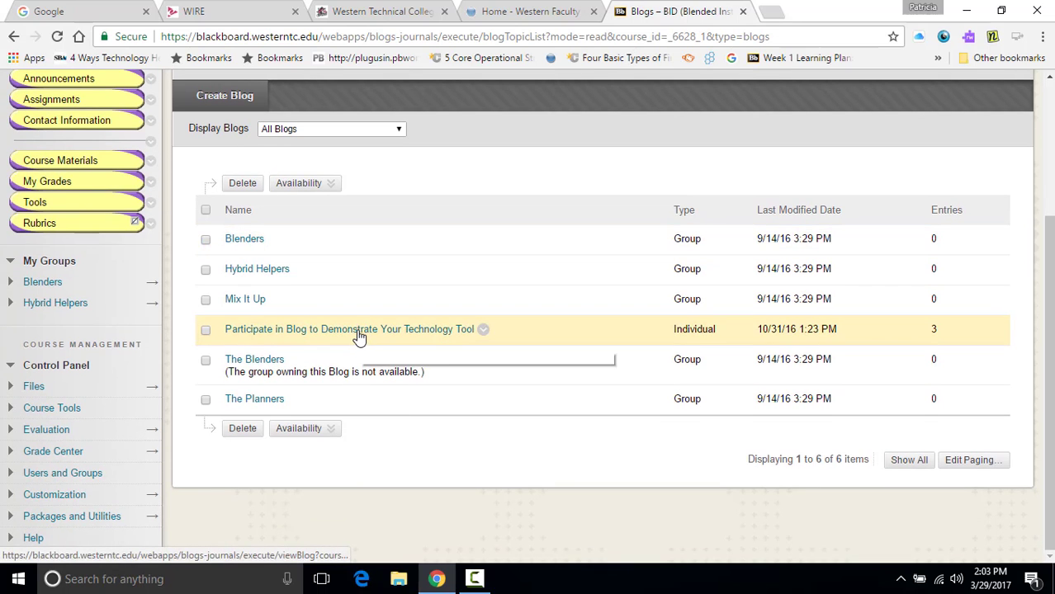
{"action": "left_click", "coordinate": [358, 334]}
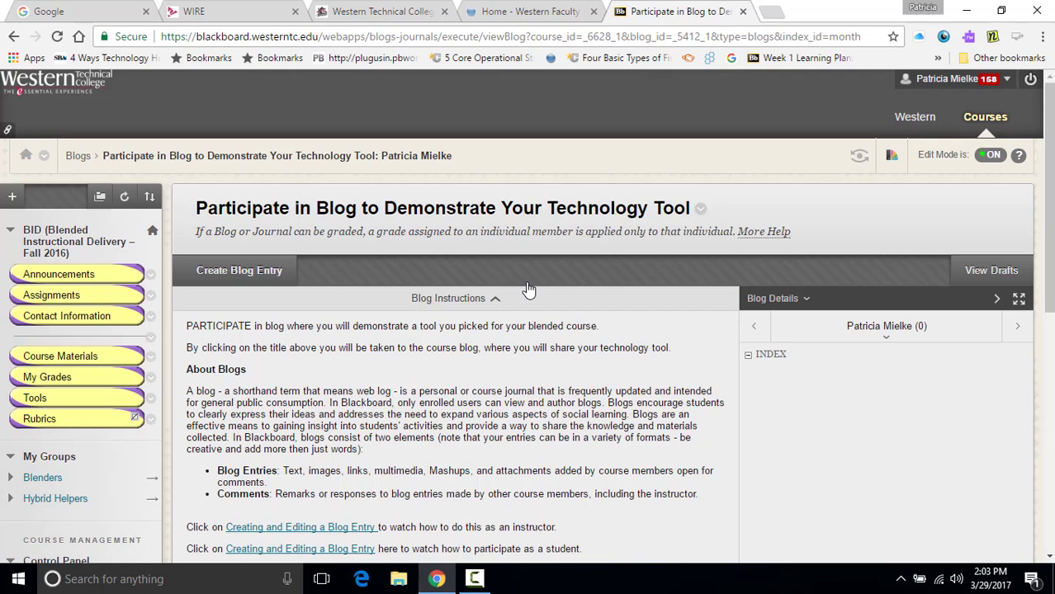
{"action": "scroll", "coordinate": [523, 352], "scroll_direction": "down", "scroll_amount": 2}
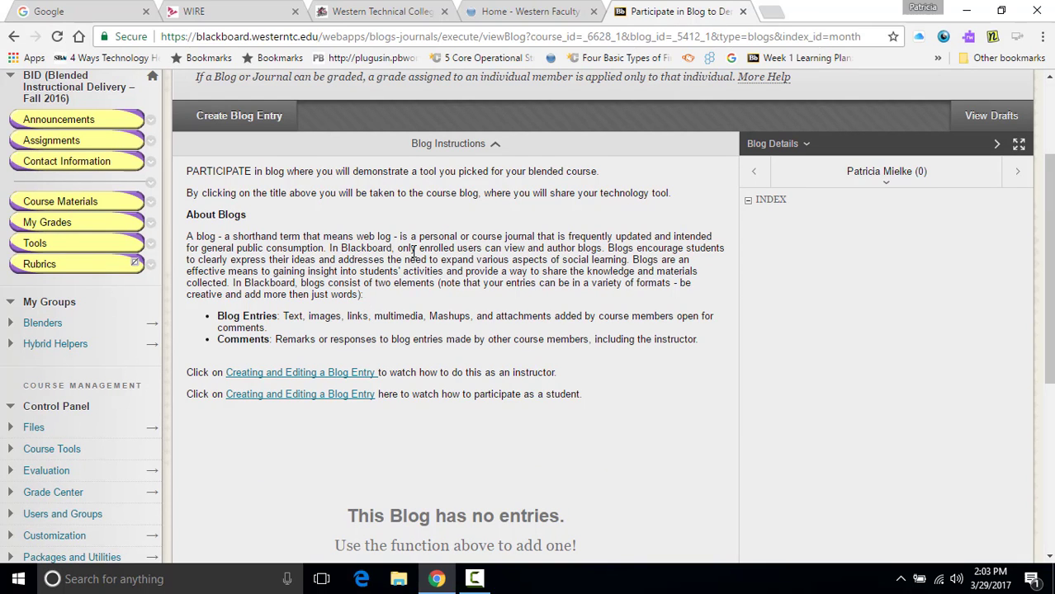
{"action": "scroll", "coordinate": [413, 256], "scroll_direction": "up", "scroll_amount": 2}
{"action": "scroll", "coordinate": [419, 273], "scroll_direction": "down", "scroll_amount": 2}
{"action": "scroll", "coordinate": [396, 314], "scroll_direction": "up", "scroll_amount": 2}
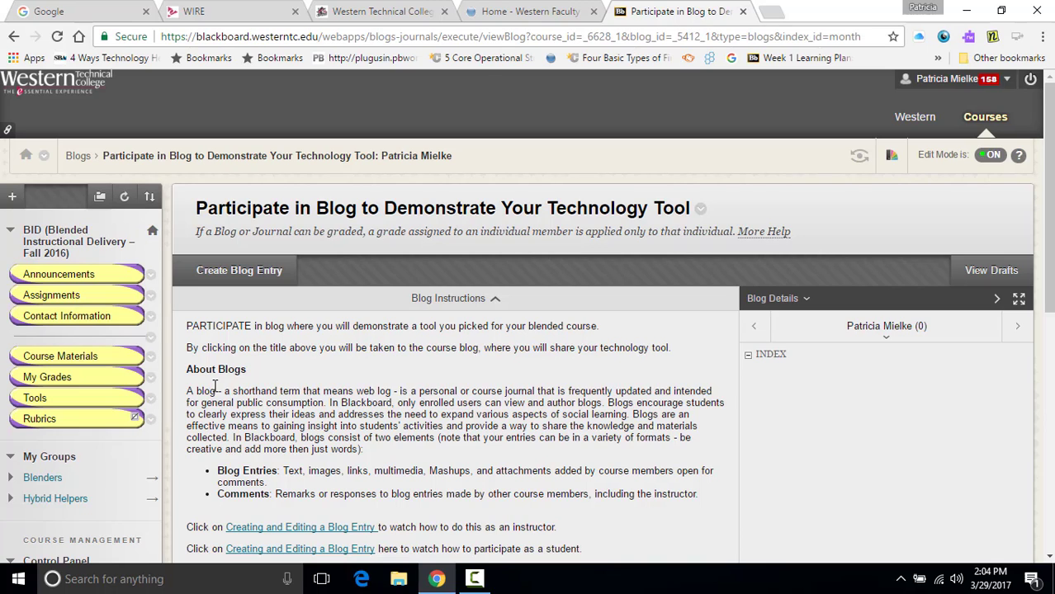
Open Blackboard Collaborate Ultra from the course Tools list
{"action": "left_click", "coordinate": [34, 400]}
{"action": "scroll", "coordinate": [279, 431], "scroll_direction": "down", "scroll_amount": 2}
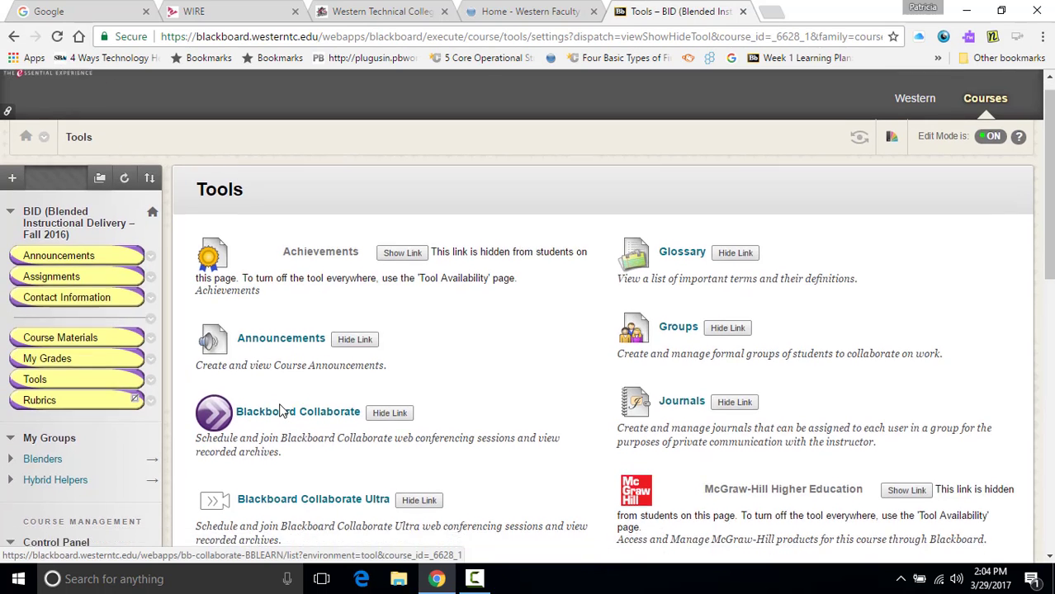
{"action": "left_click", "coordinate": [302, 365]}
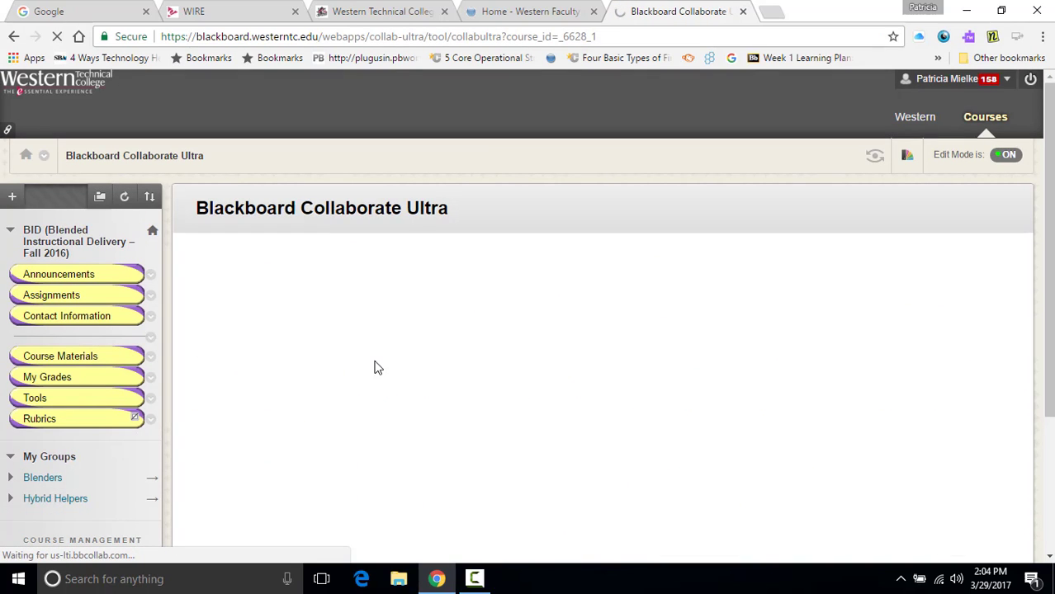
{"action": "scroll", "coordinate": [430, 267], "scroll_direction": "down", "scroll_amount": 1}
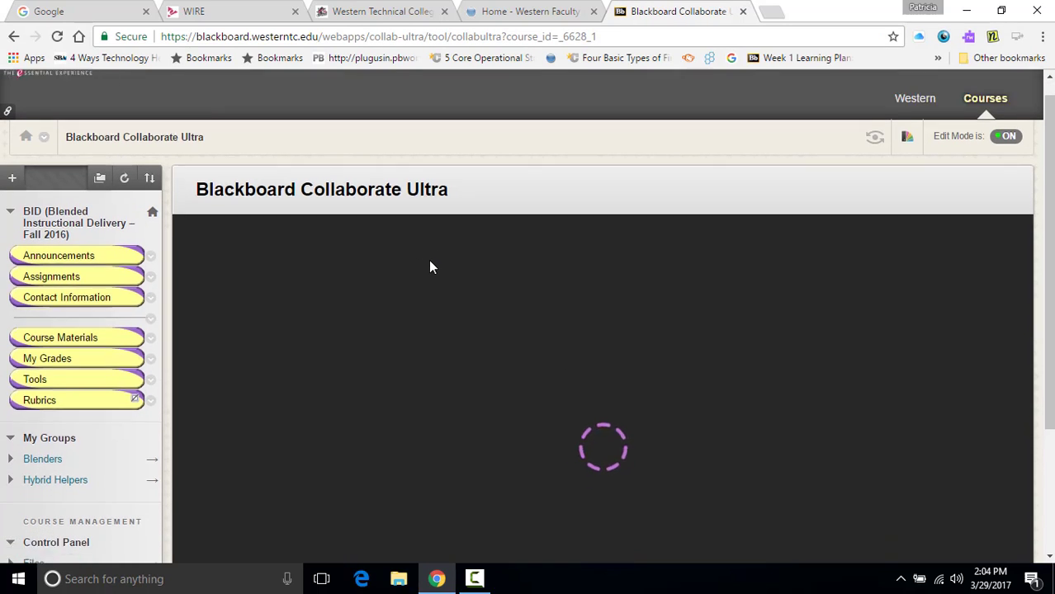
{"action": "scroll", "coordinate": [428, 263], "scroll_direction": "down", "scroll_amount": 2}
{"action": "scroll", "coordinate": [384, 349], "scroll_direction": "up", "scroll_amount": 3}
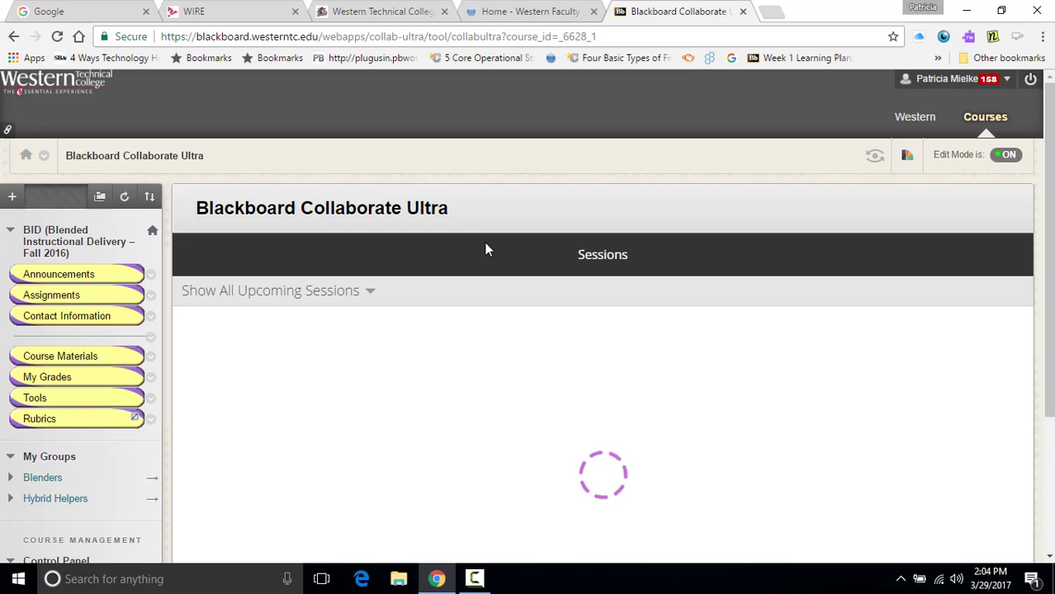
{"action": "scroll", "coordinate": [496, 244], "scroll_direction": "down", "scroll_amount": 2}
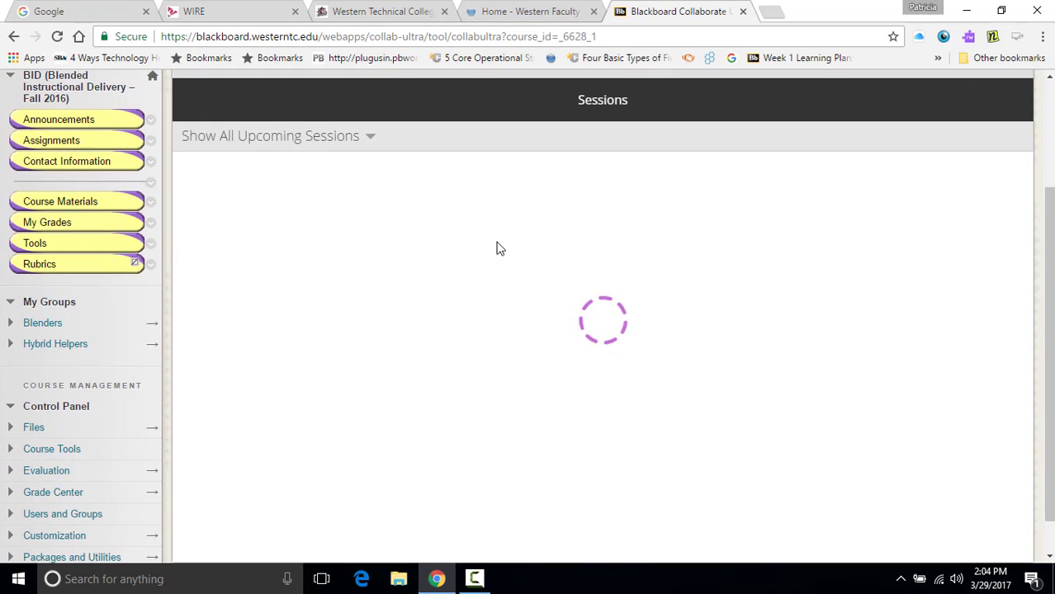
{"action": "scroll", "coordinate": [496, 244], "scroll_direction": "up", "scroll_amount": 2}
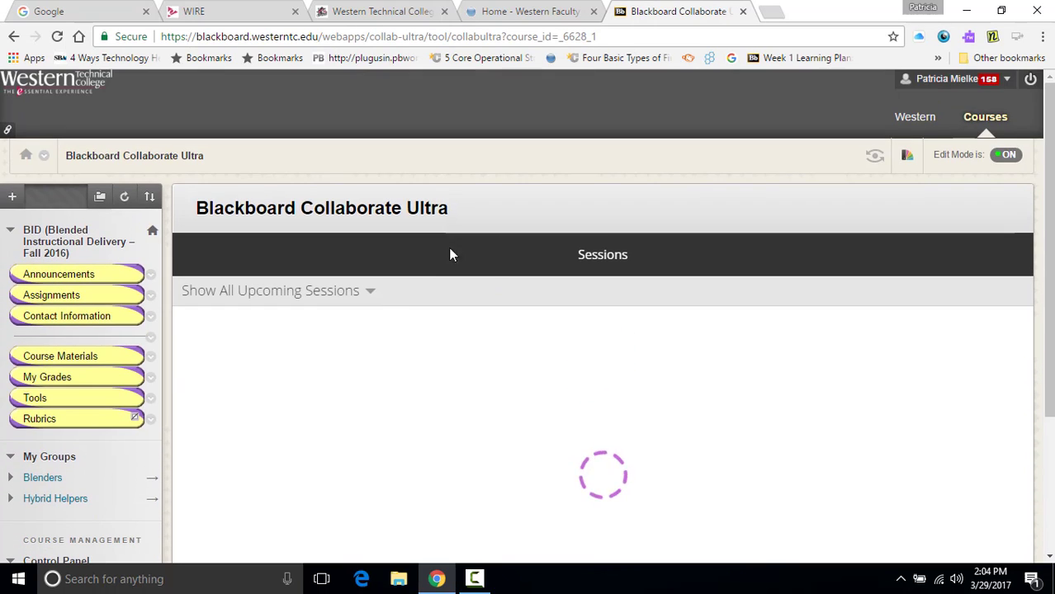
Open the Show All Upcoming Sessions filter and close it without changing the selection
{"action": "left_click", "coordinate": [370, 293]}
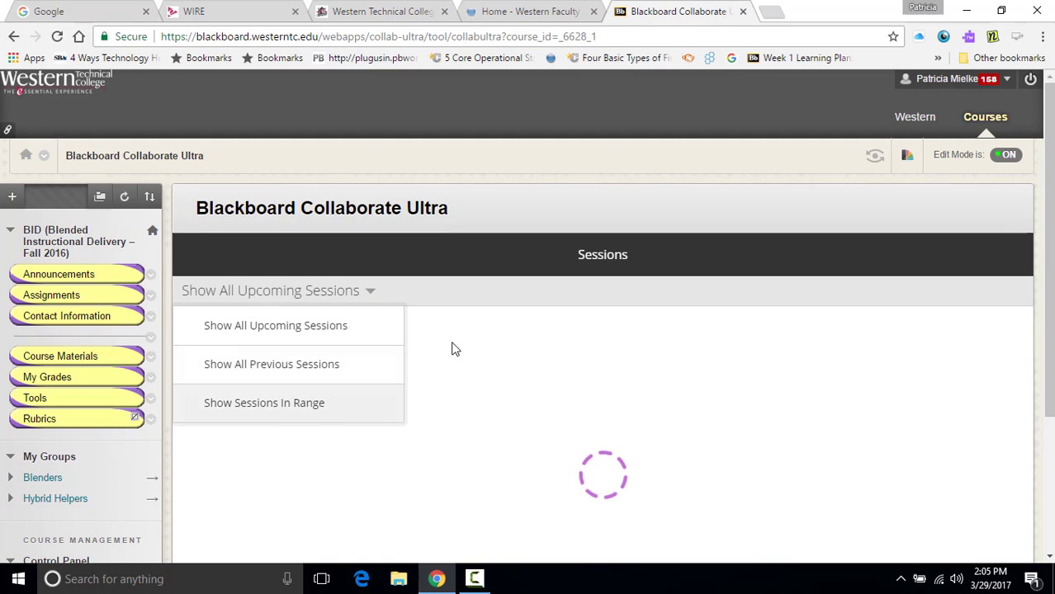
{"action": "left_click", "coordinate": [495, 321]}
{"action": "scroll", "coordinate": [604, 272], "scroll_direction": "down", "scroll_amount": 2}
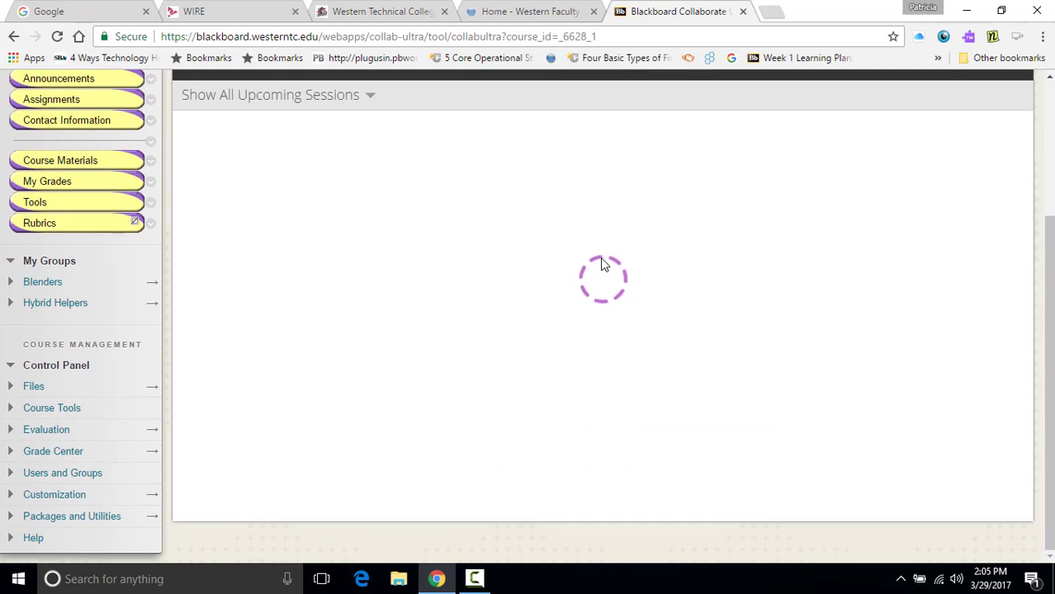
{"action": "scroll", "coordinate": [602, 263], "scroll_direction": "up", "scroll_amount": 2}
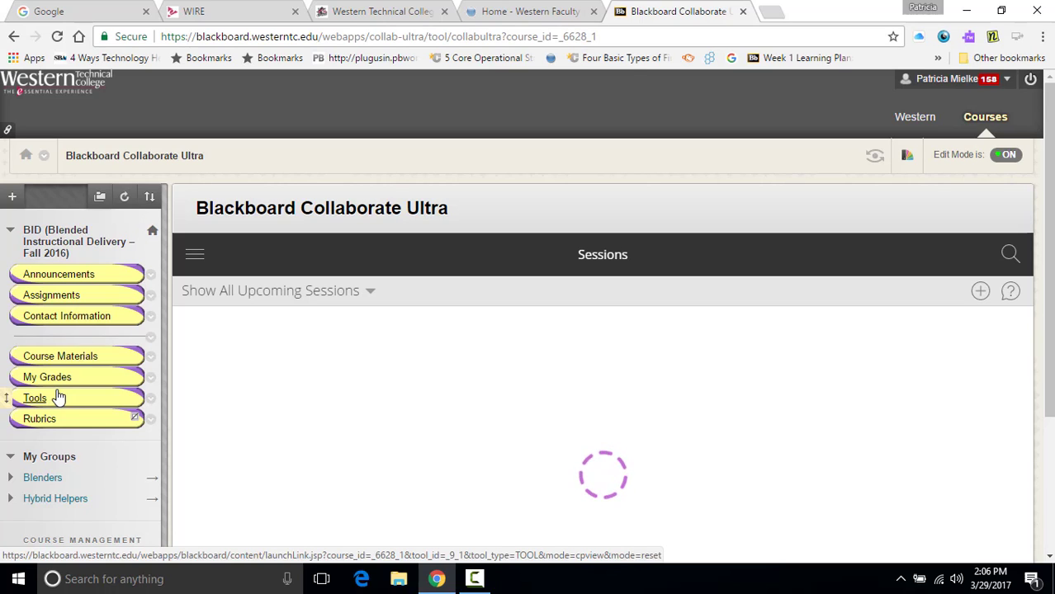
Go to the course Announcements page from the left course menu
{"action": "left_click", "coordinate": [35, 274]}
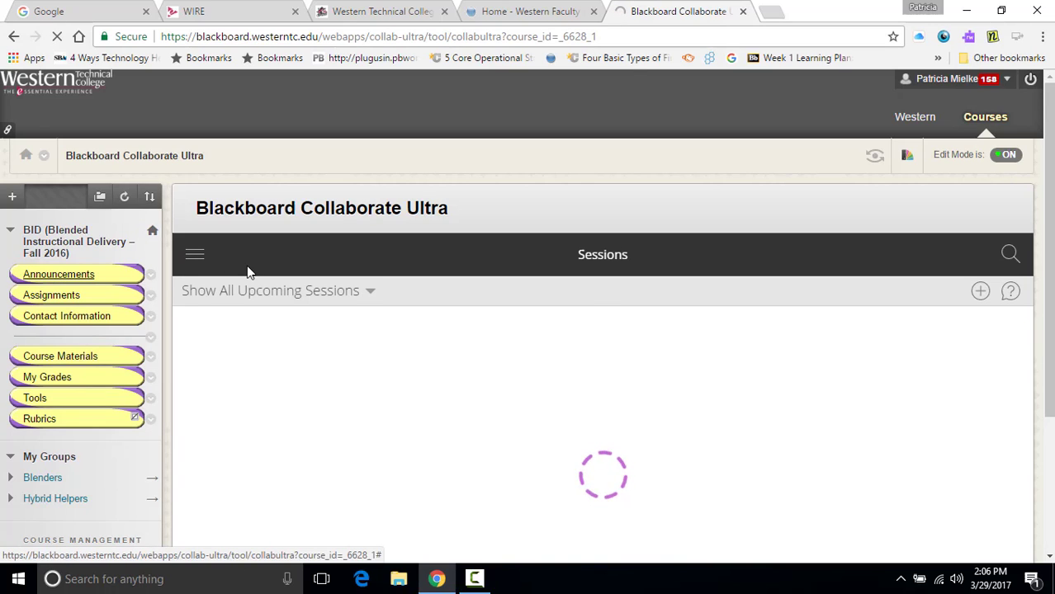